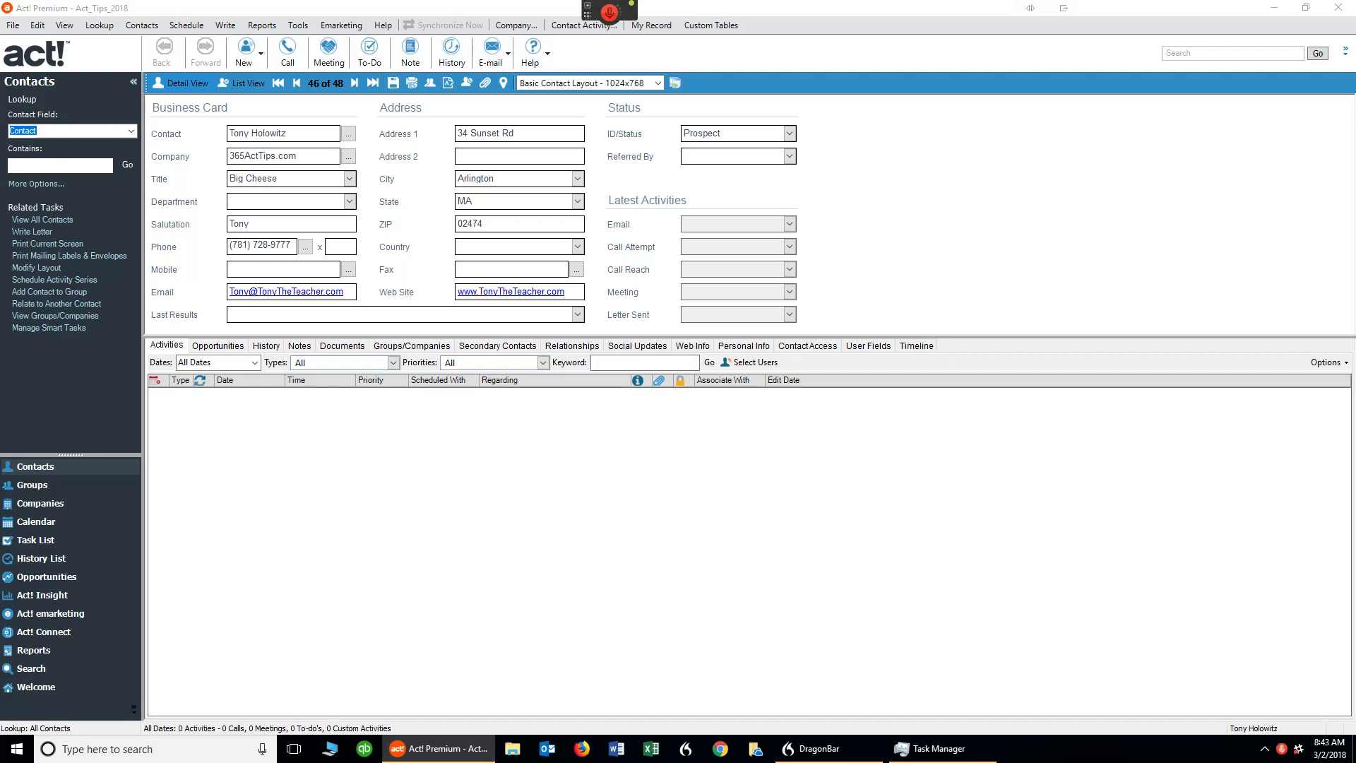
# Start a new blank contact record from the Contacts menu.
pyautogui.click(367, 224)
pyautogui.click(609, 14)
pyautogui.click(143, 27)
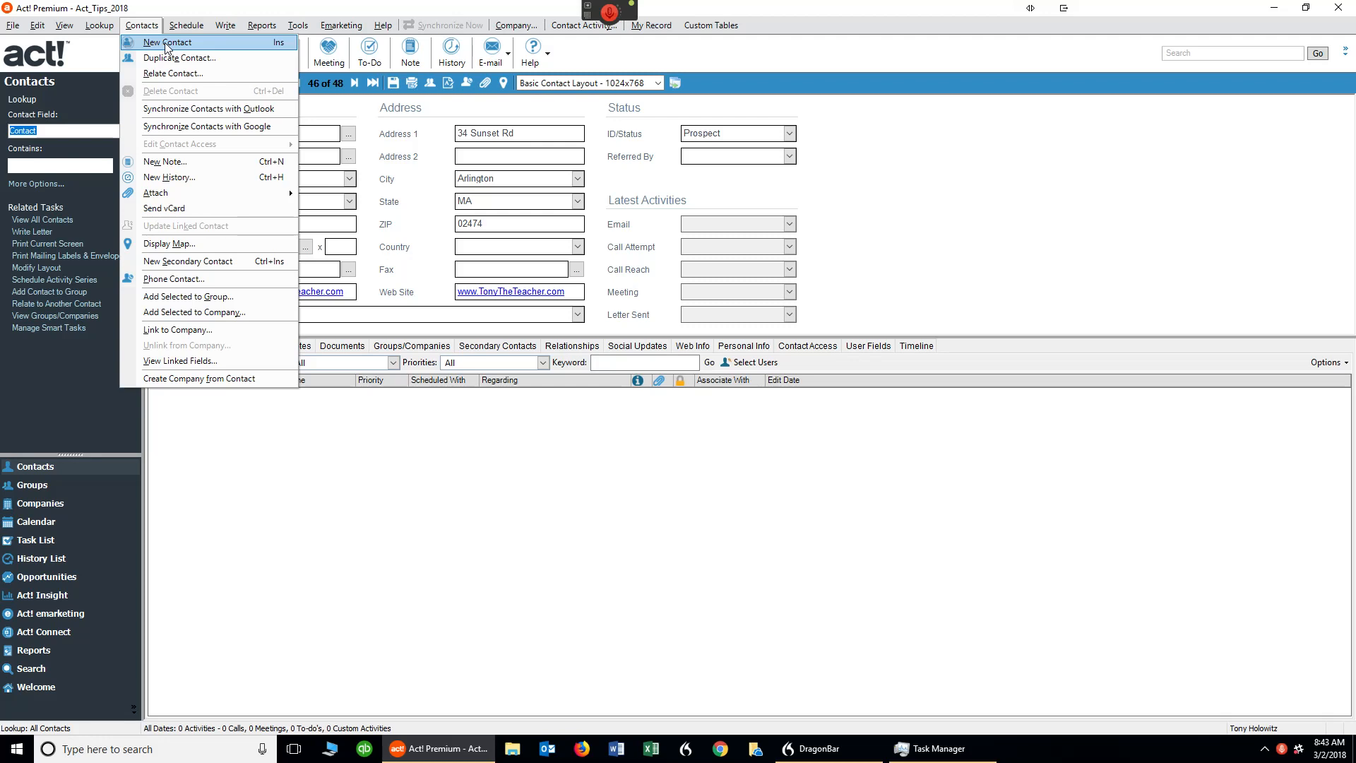
pyautogui.click(167, 43)
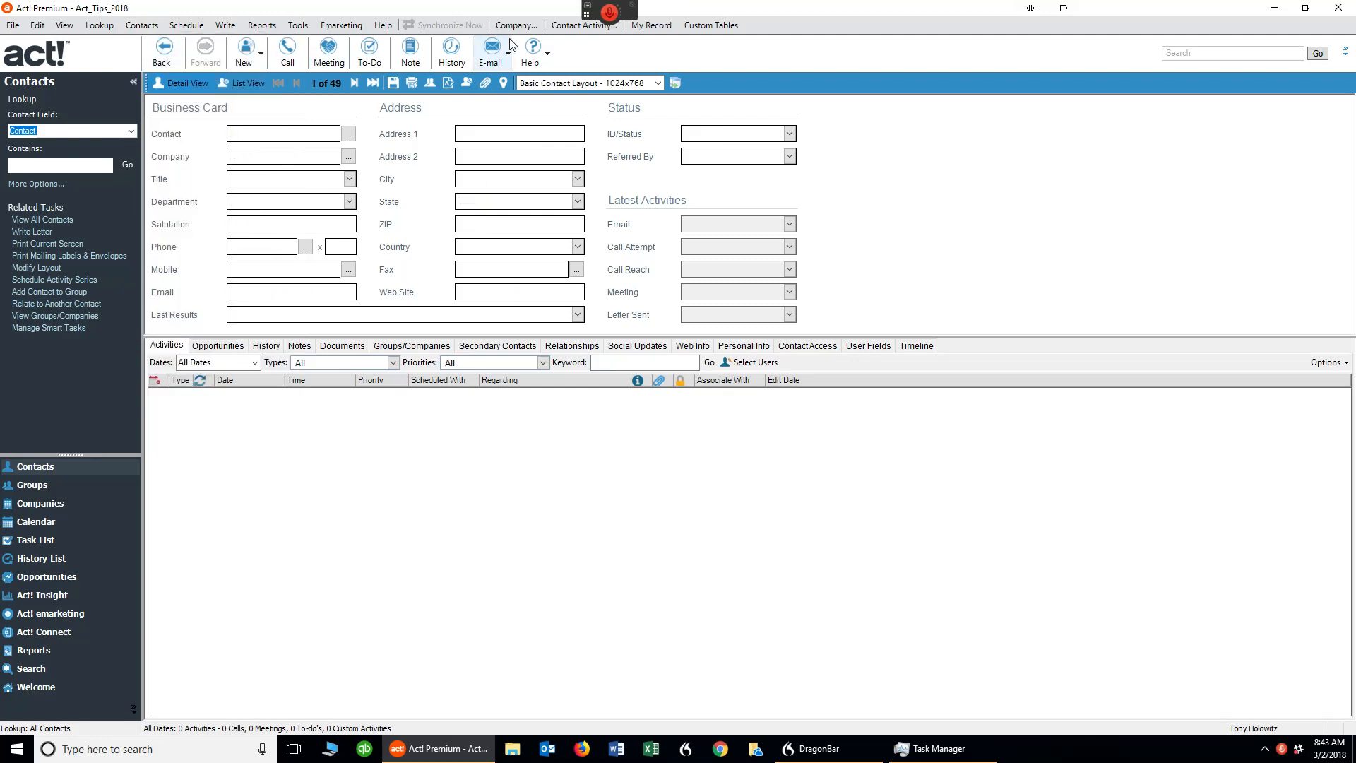
# Enter the contact's full name, company Waters Recycling and title President.
pyautogui.click(611, 15)
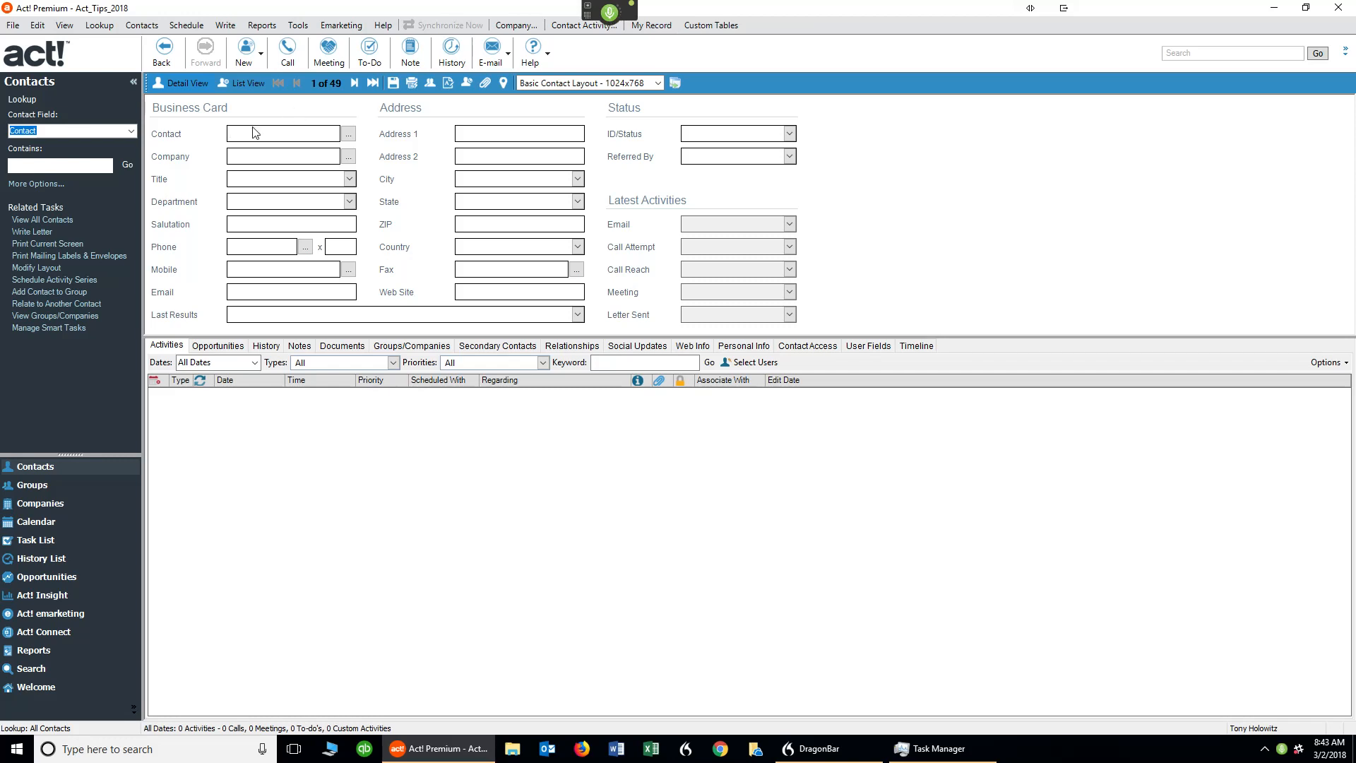
pyautogui.click(281, 158)
pyautogui.write('Waters recycling')
pyautogui.write('president')
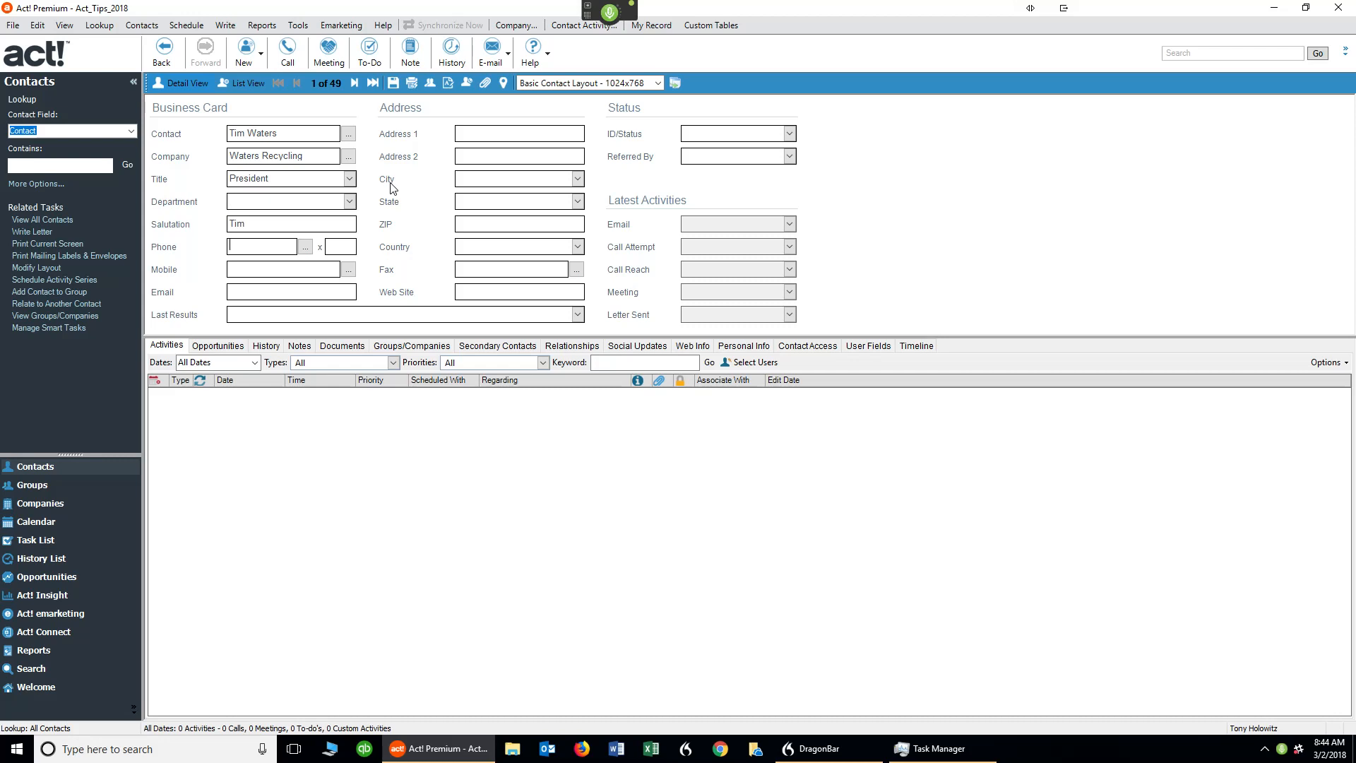
# Enter the contact's phone number, extension and corrected mobile number.
pyautogui.press('Tab')
pyautogui.write('325')
pyautogui.press('Tab')
# Add the contact's e-mail address, Last Results 'he called introduce himself' and street address.
pyautogui.press('Tab')
pyautogui.write('Tim')
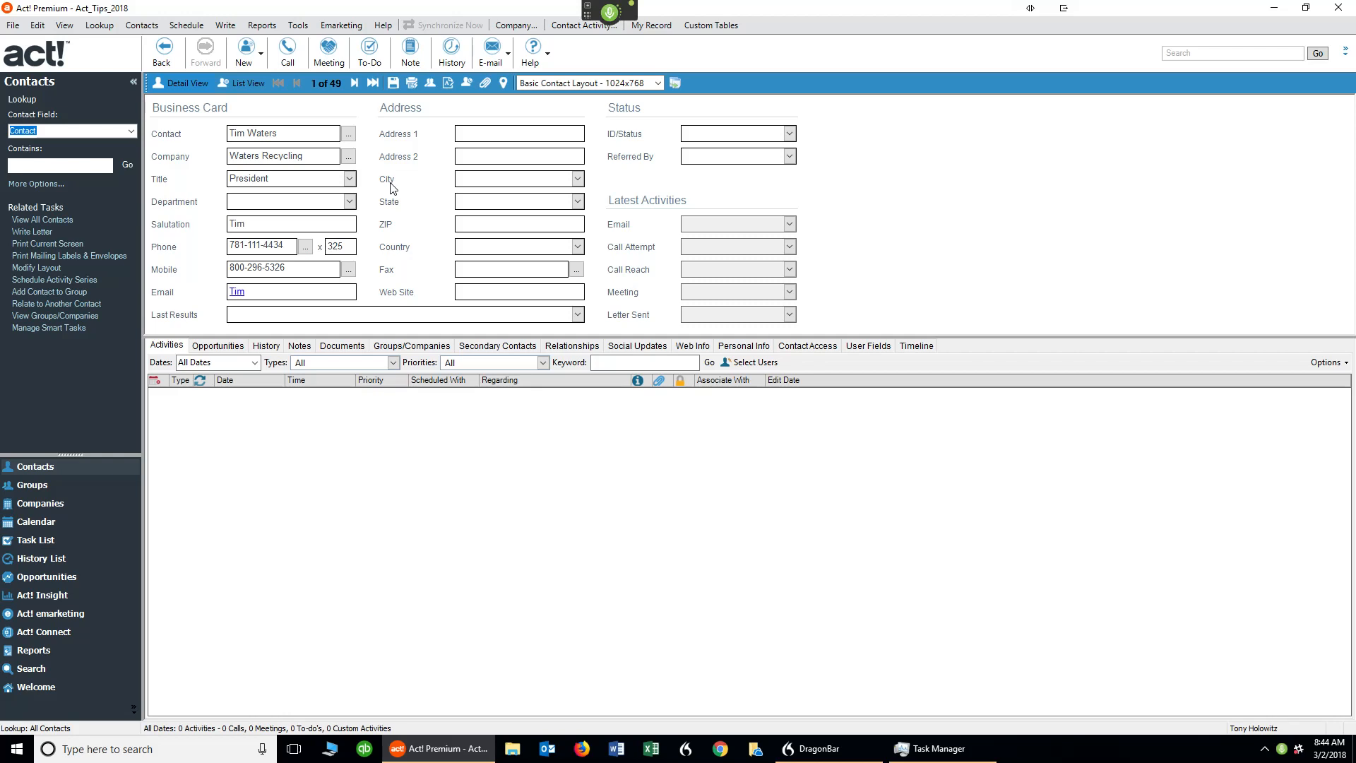
pyautogui.press('BackSpace')
pyautogui.press('BackSpace')
pyautogui.press('BackSpace')
pyautogui.write('he called introduce himself')
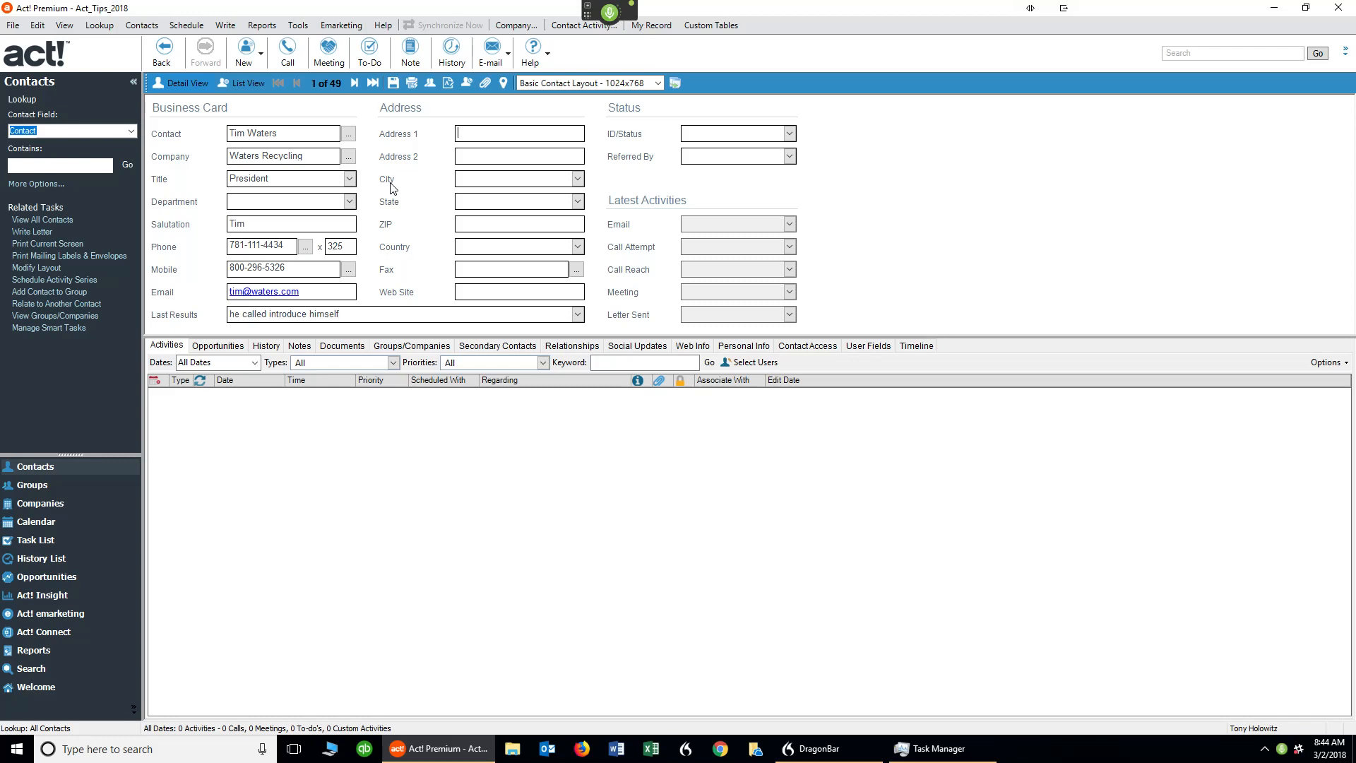
pyautogui.write('123 Main St.')
pyautogui.press('Tab')
pyautogui.write('Boston')
pyautogui.write('MA')
pyautogui.write('024836')
pyautogui.write('United States')
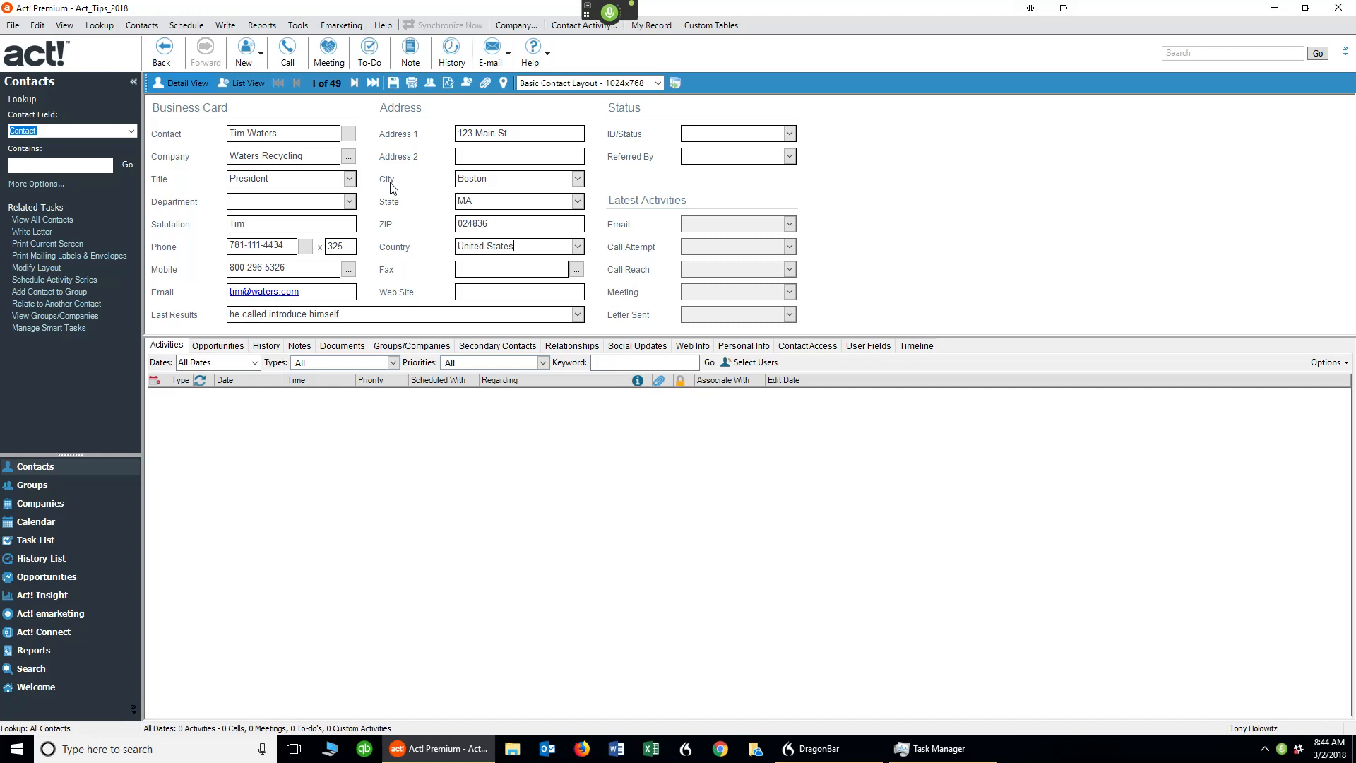
pyautogui.press('Tab')
pyautogui.write('www.waters.com')
pyautogui.press('Tab')
pyautogui.write('Prospect')
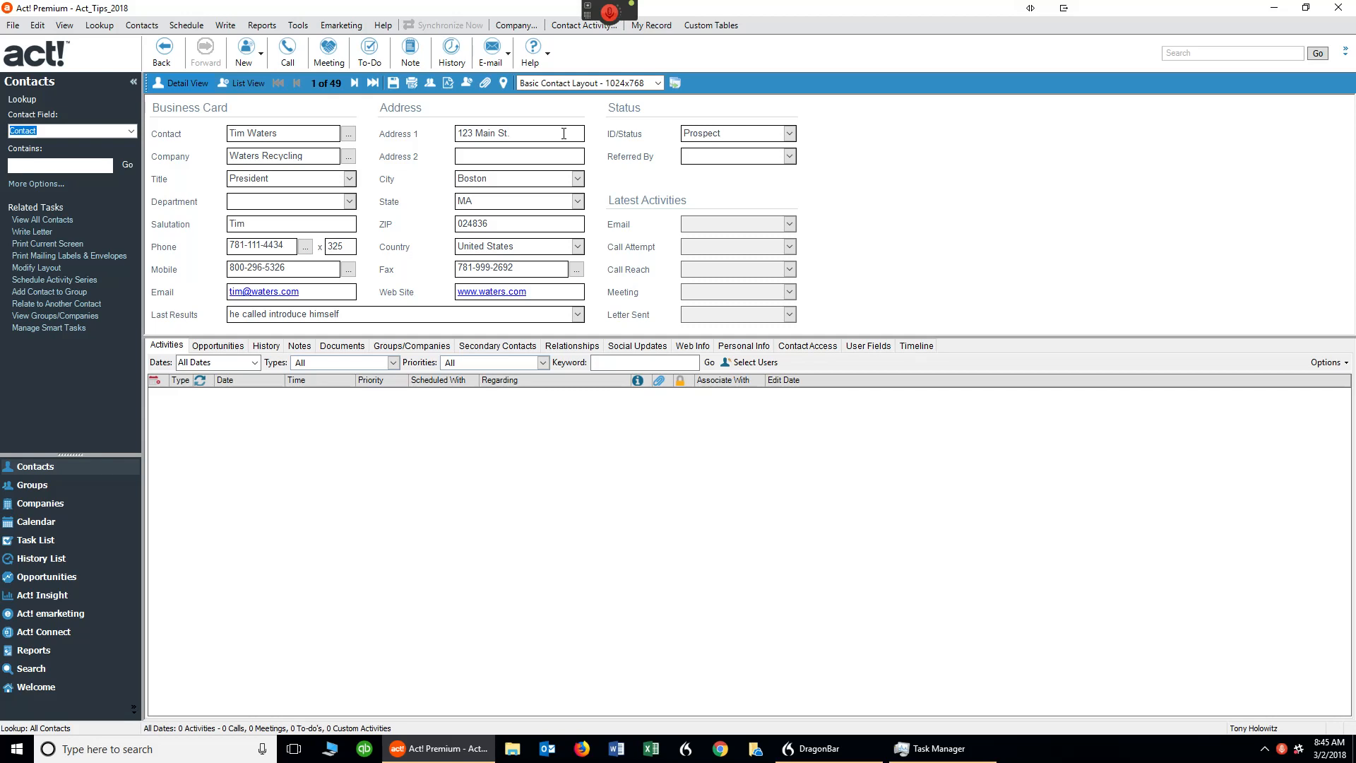
pyautogui.click(564, 134)
# Save a note on the contact's software training and information service needs and business plans.
pyautogui.click(611, 14)
pyautogui.click(299, 346)
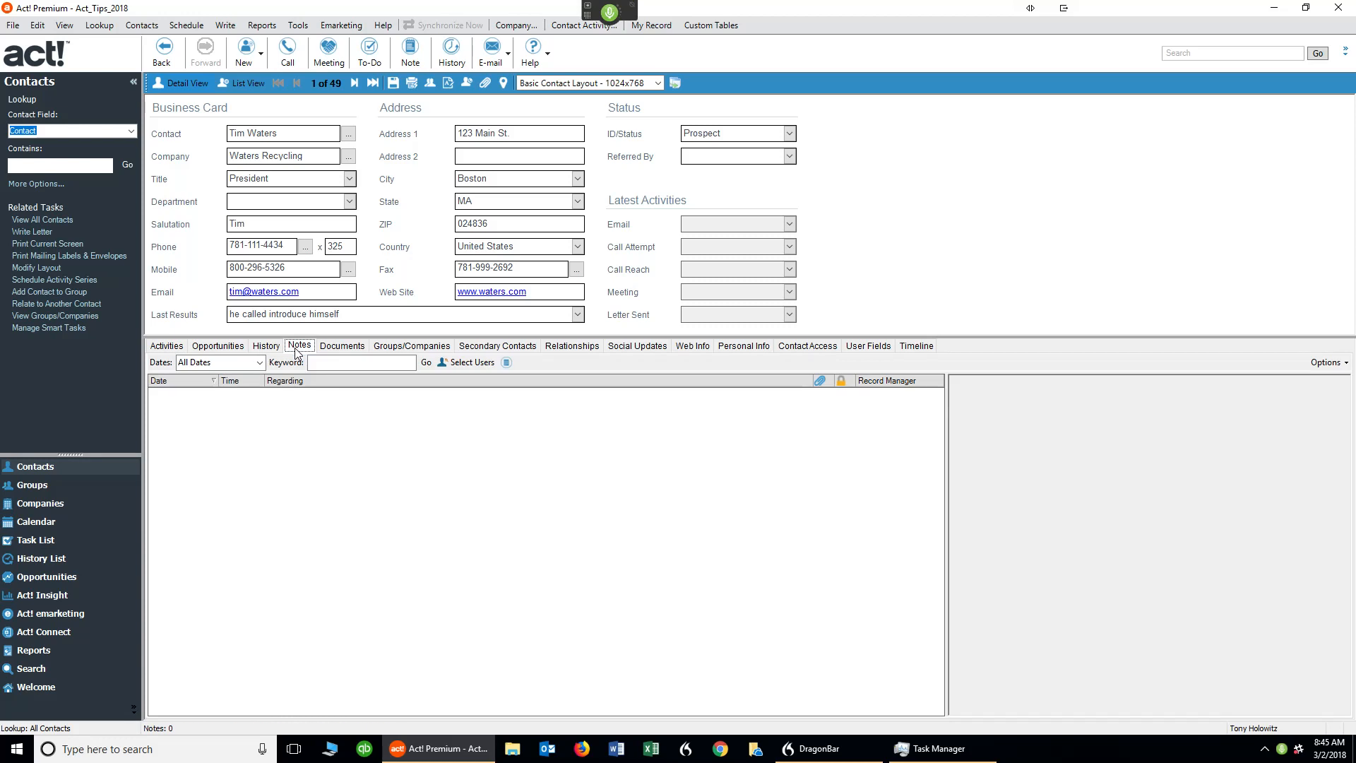
pyautogui.click(506, 363)
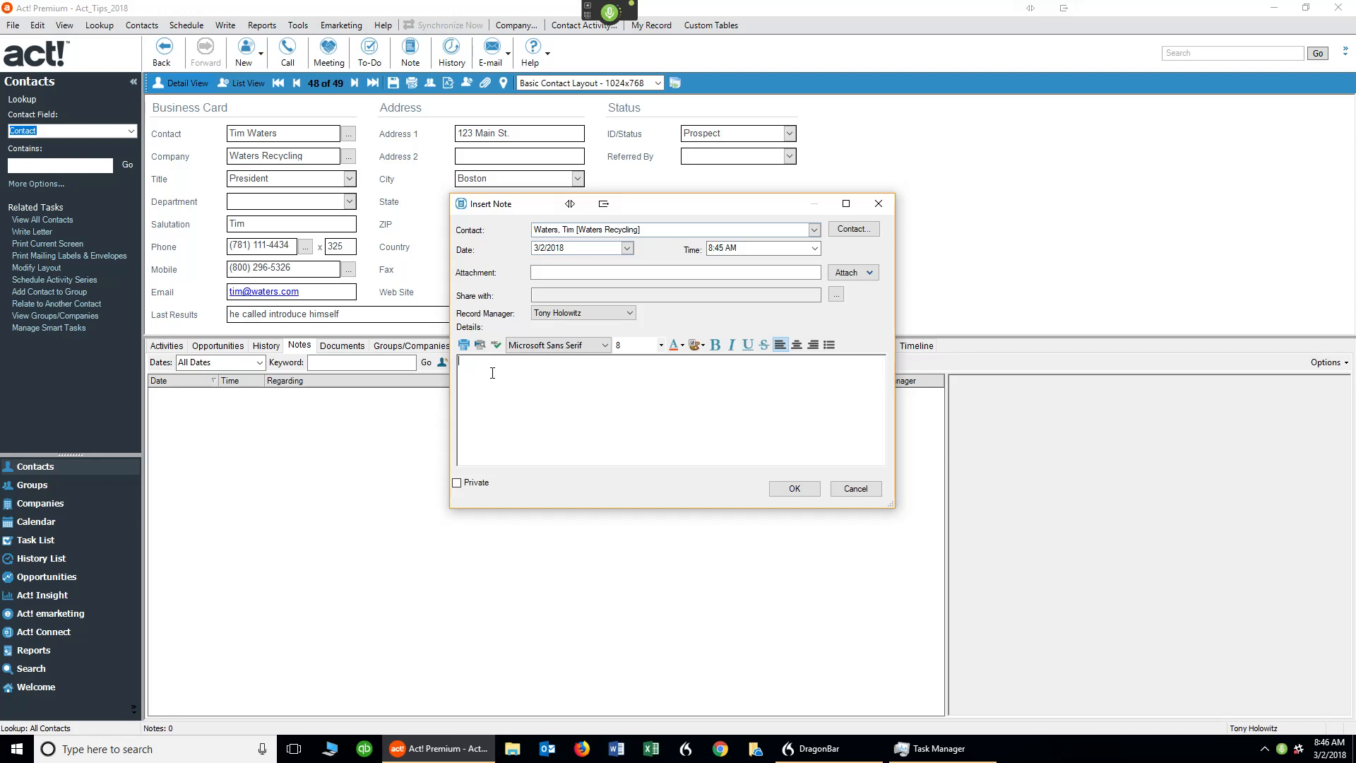
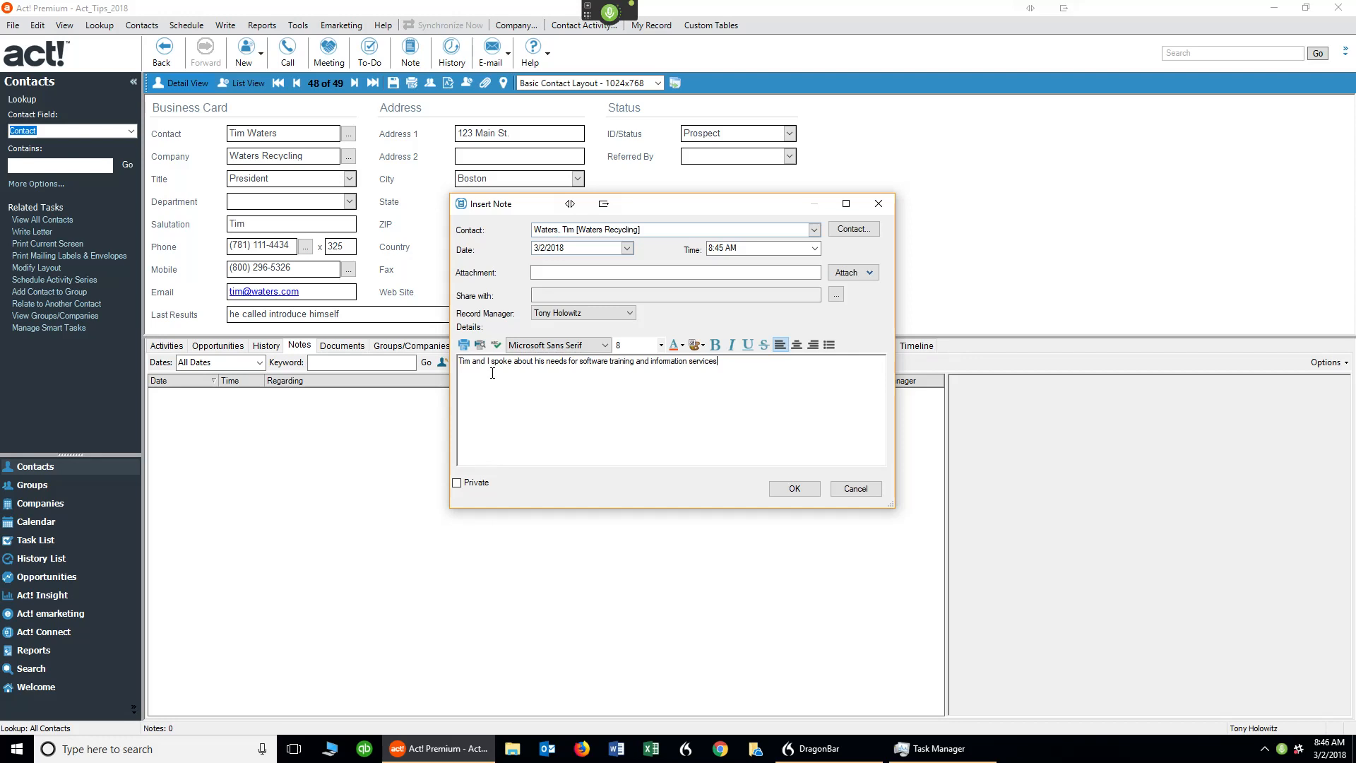
pyautogui.write('. We also talked about what his business was doing these days and what he expected to have happen in the future')
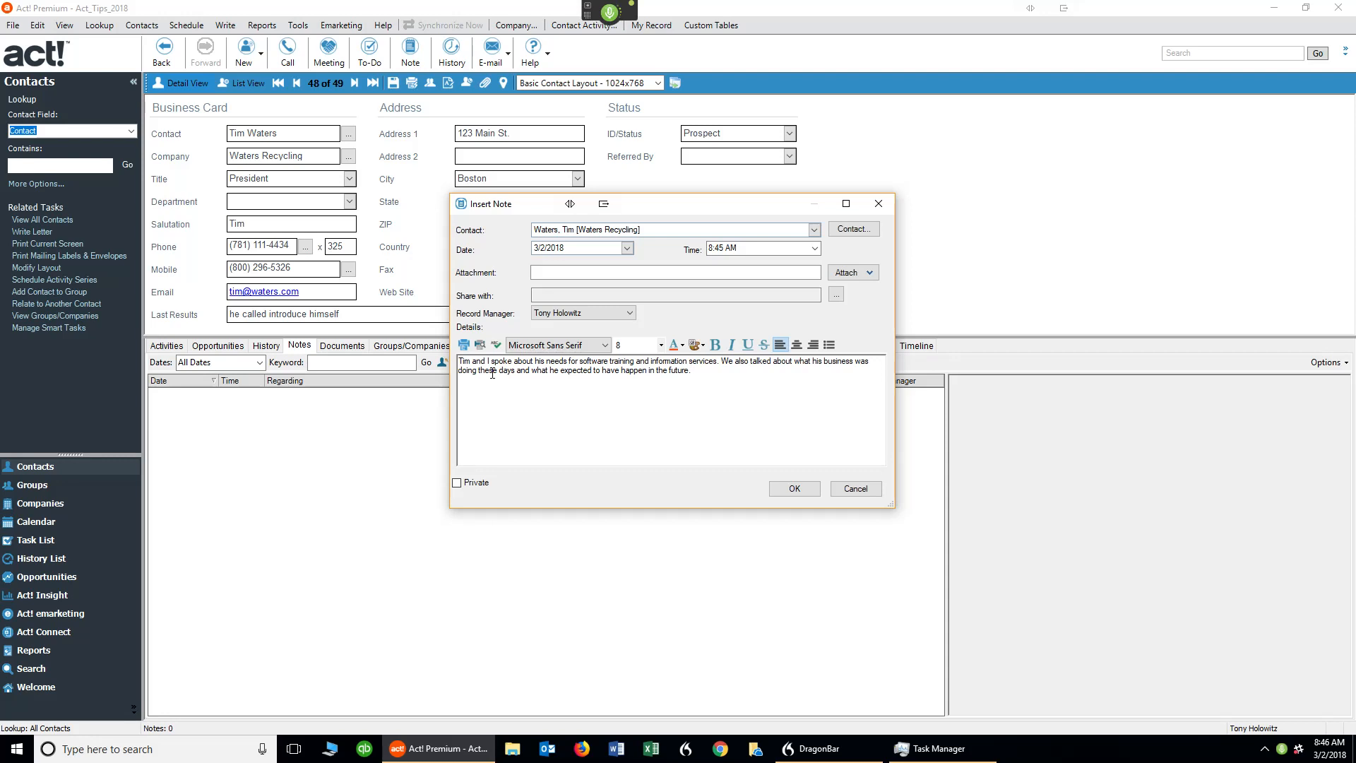
pyautogui.write('. He asked me to contact him in about six months so I will do that.')
pyautogui.click(797, 492)
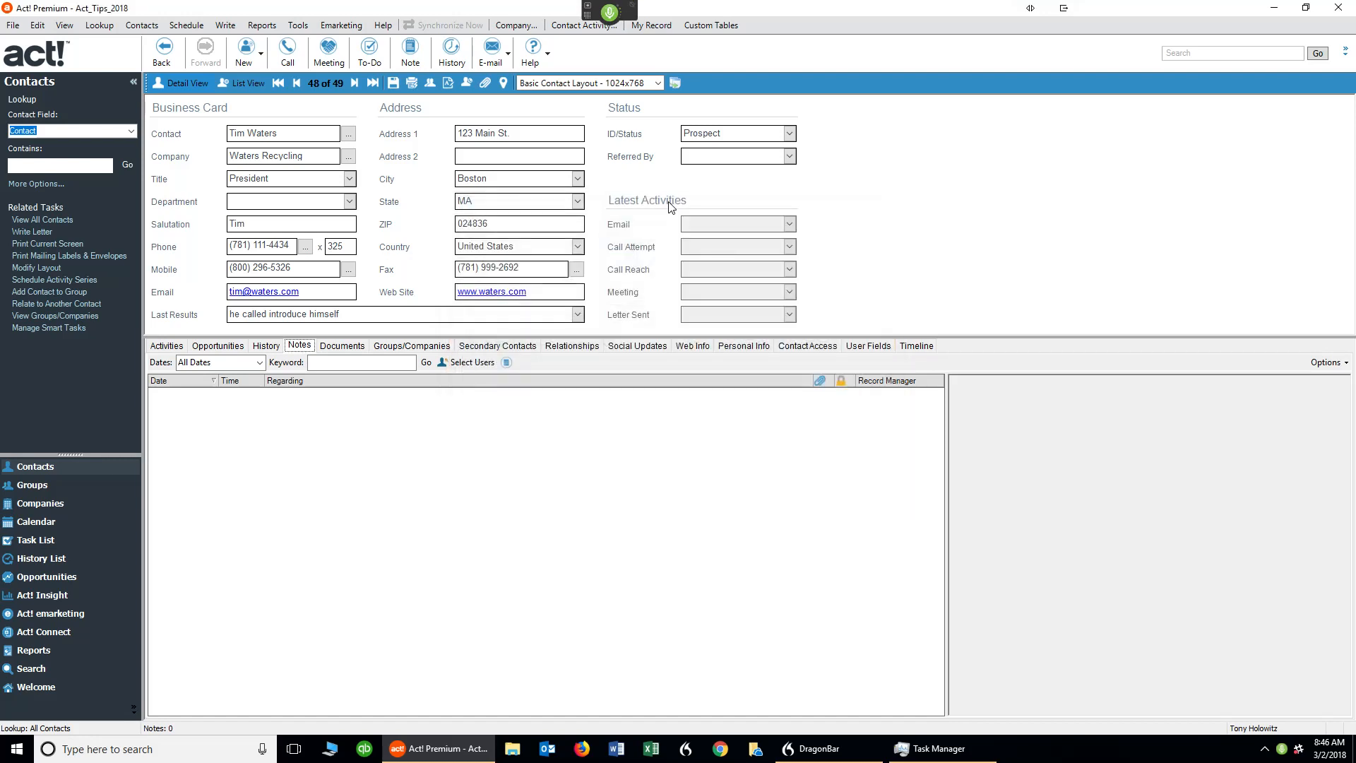
pyautogui.click(610, 12)
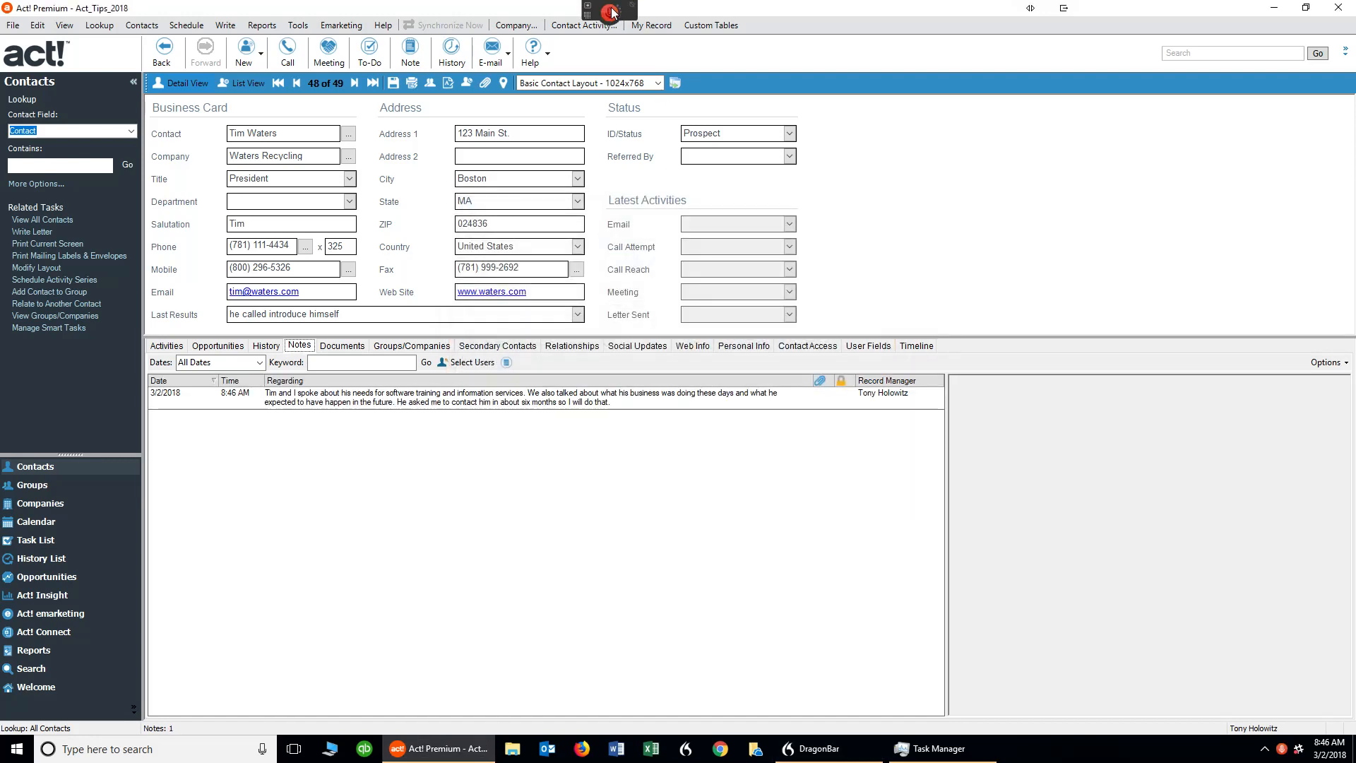